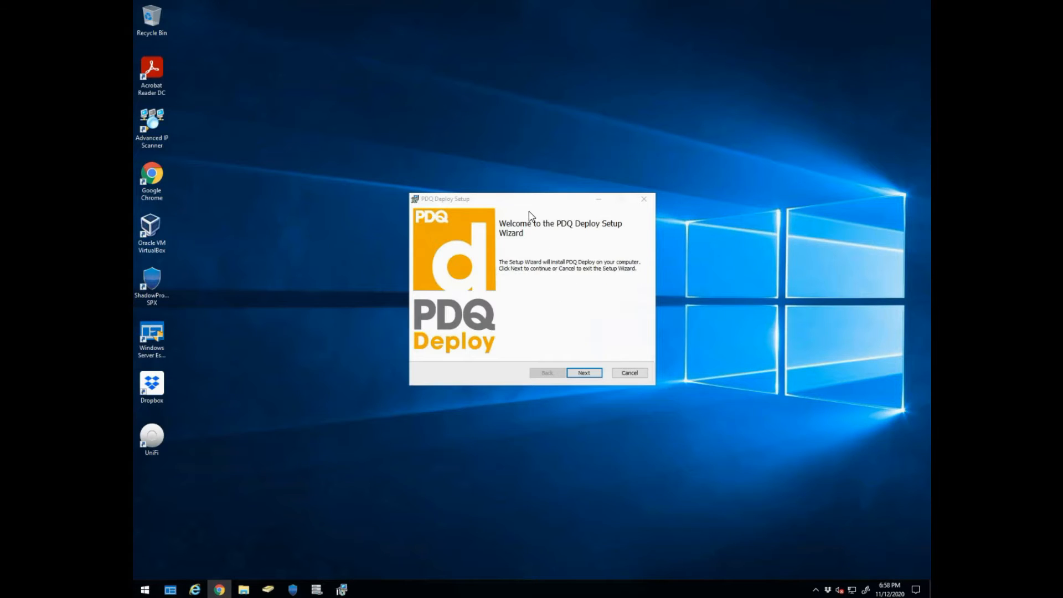
# Step: Install PDQ Deploy, accepting the license agreement, and finish setup with the program set to launch
pyautogui.moveTo(526, 199); pyautogui.dragTo(518, 162)
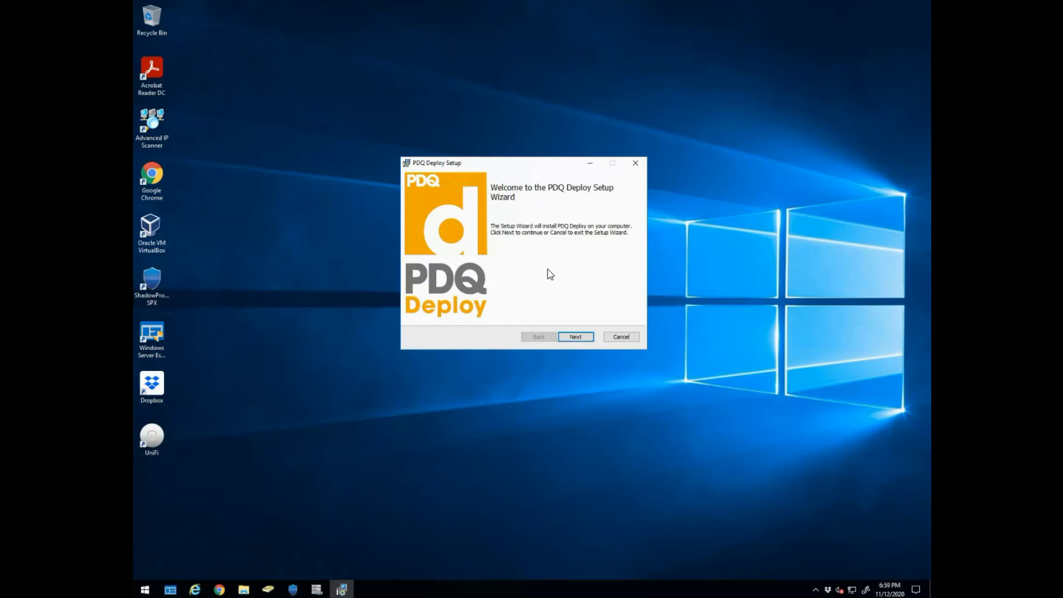
pyautogui.click(575, 336)
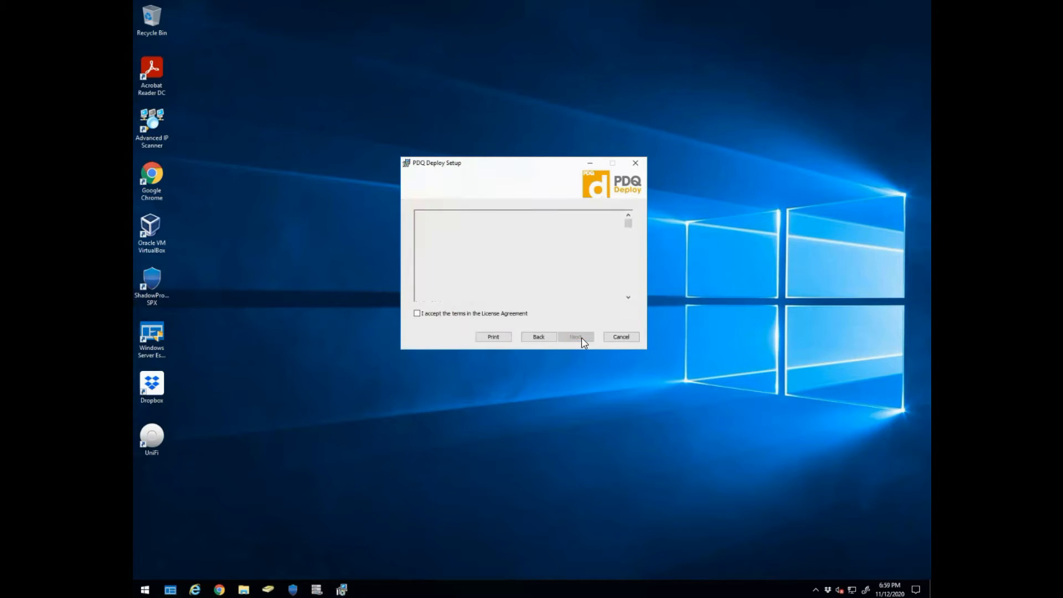
pyautogui.click(520, 314)
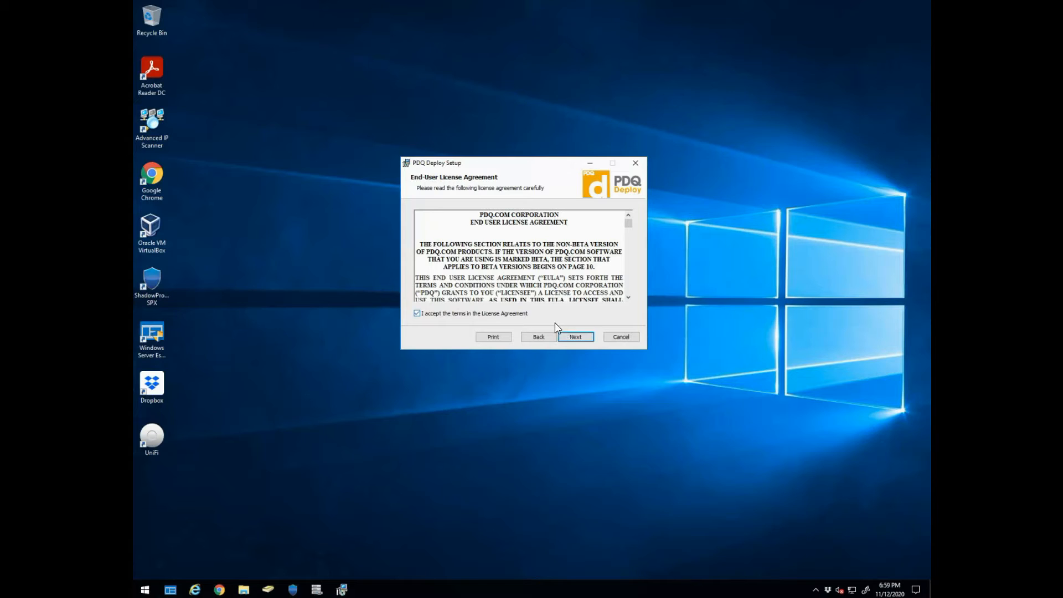
pyautogui.click(582, 337)
pyautogui.click(582, 338)
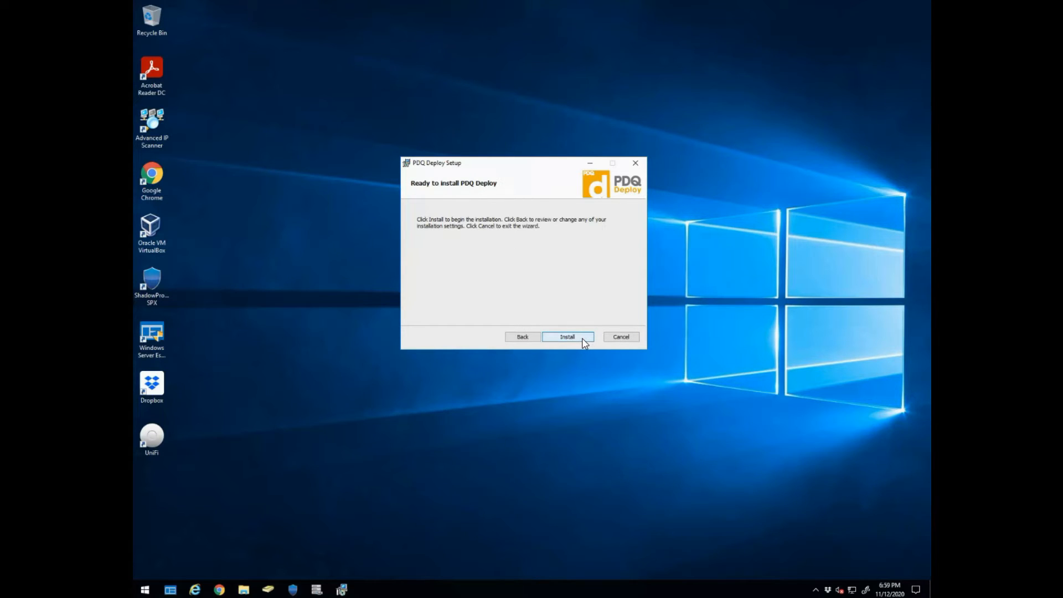
pyautogui.click(582, 338)
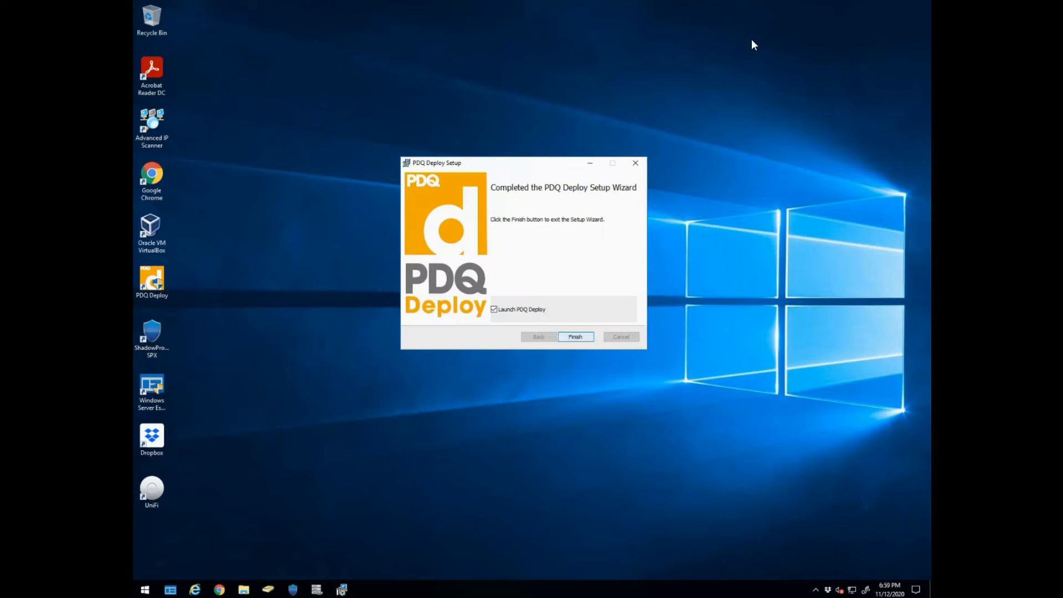
pyautogui.click(572, 339)
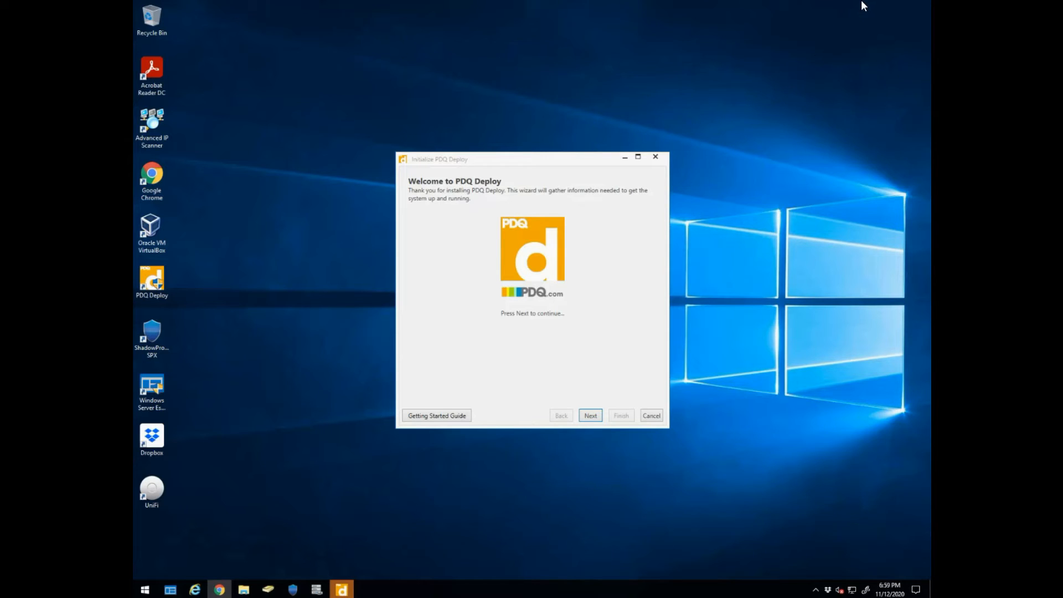
# Step: Initialize PDQ Deploy in Free Mode, entering the administrator account's password for the deployment credentials
pyautogui.click(590, 416)
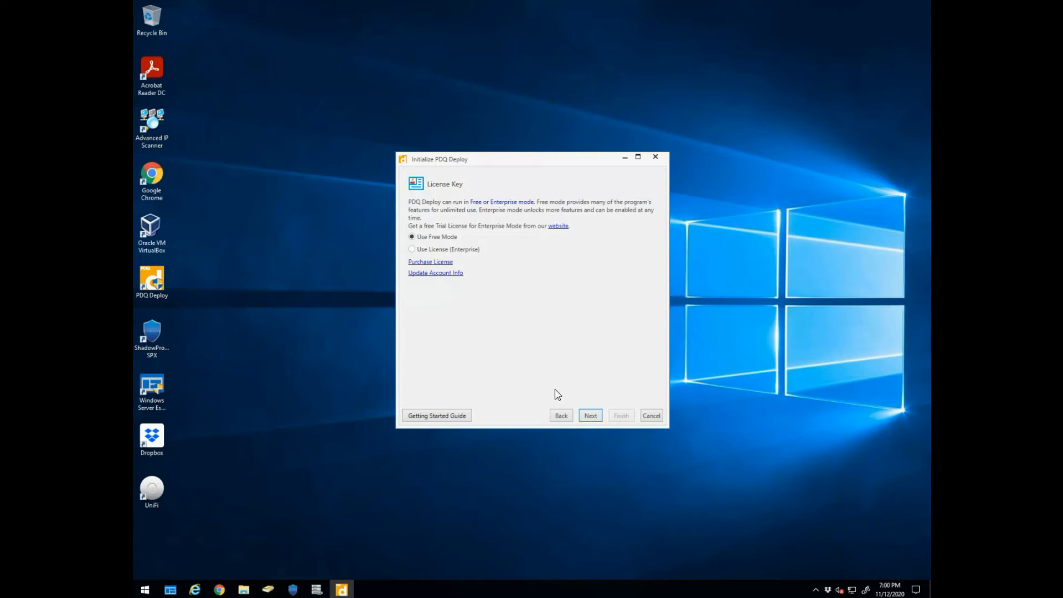
pyautogui.click(589, 419)
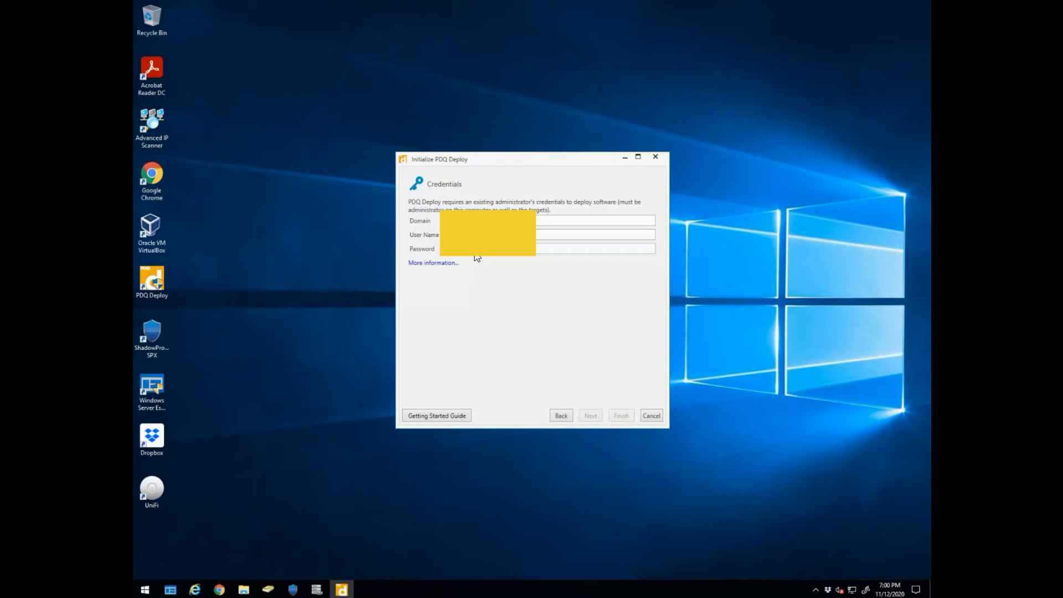
pyautogui.write('*')
pyautogui.click(621, 416)
pyautogui.click(621, 418)
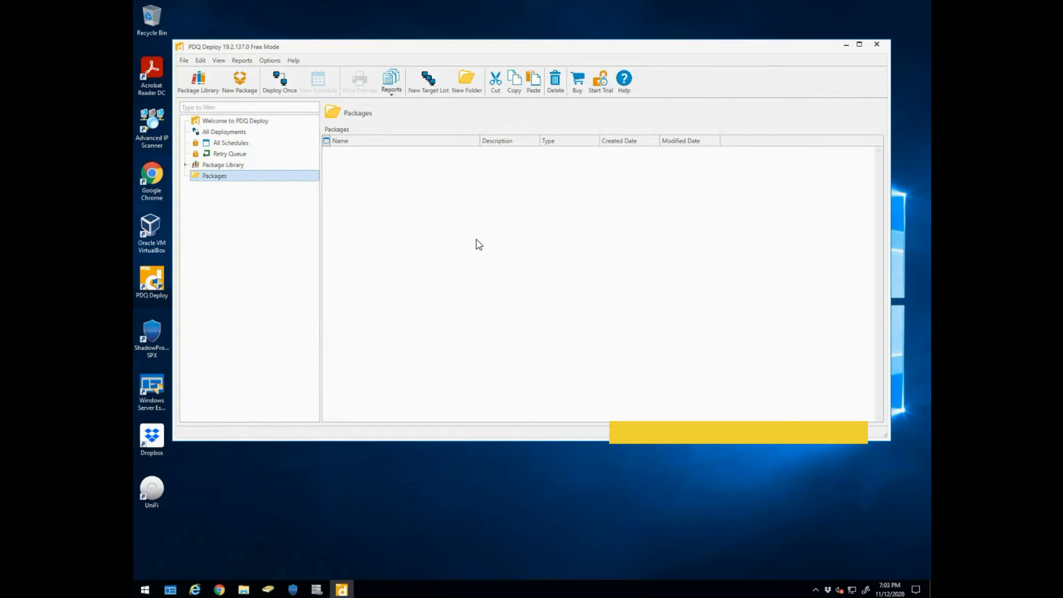
# Step: Create a new package named Kaseya Install
pyautogui.click(244, 81)
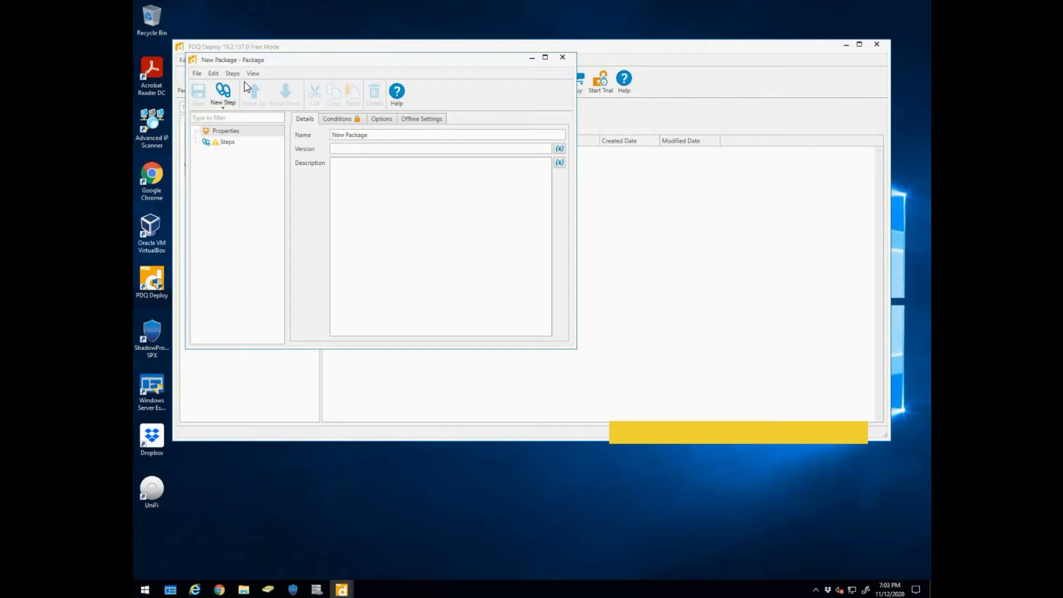
pyautogui.click(343, 118)
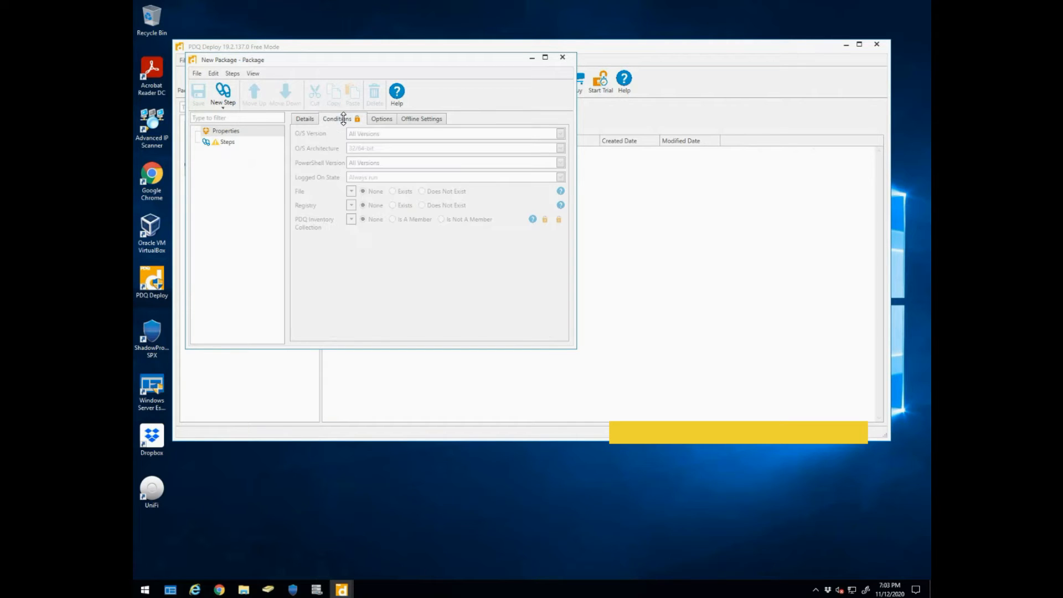
pyautogui.click(304, 118)
pyautogui.press('Tab')
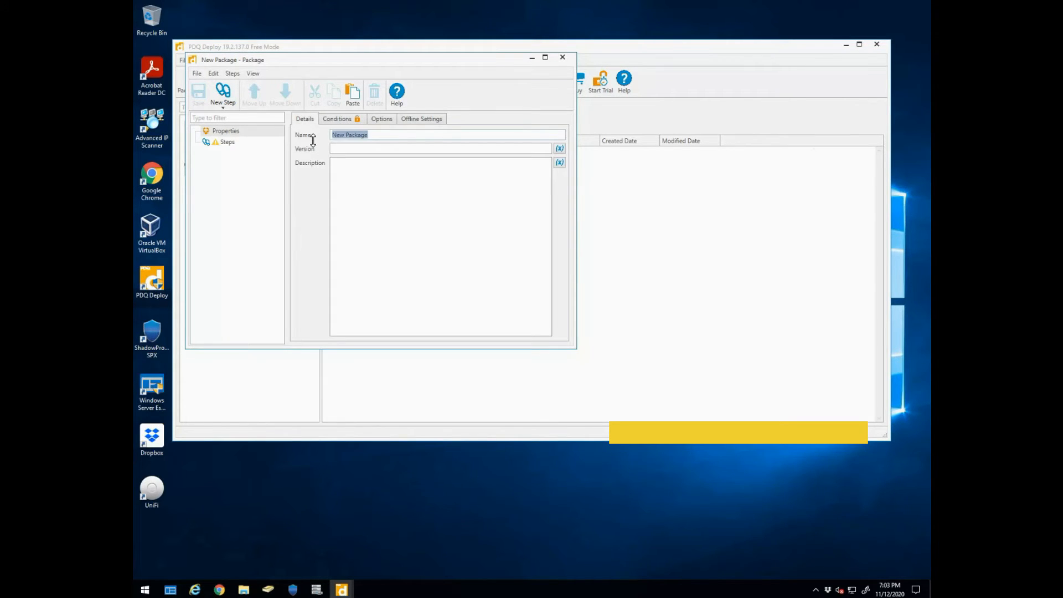
pyautogui.write('K')
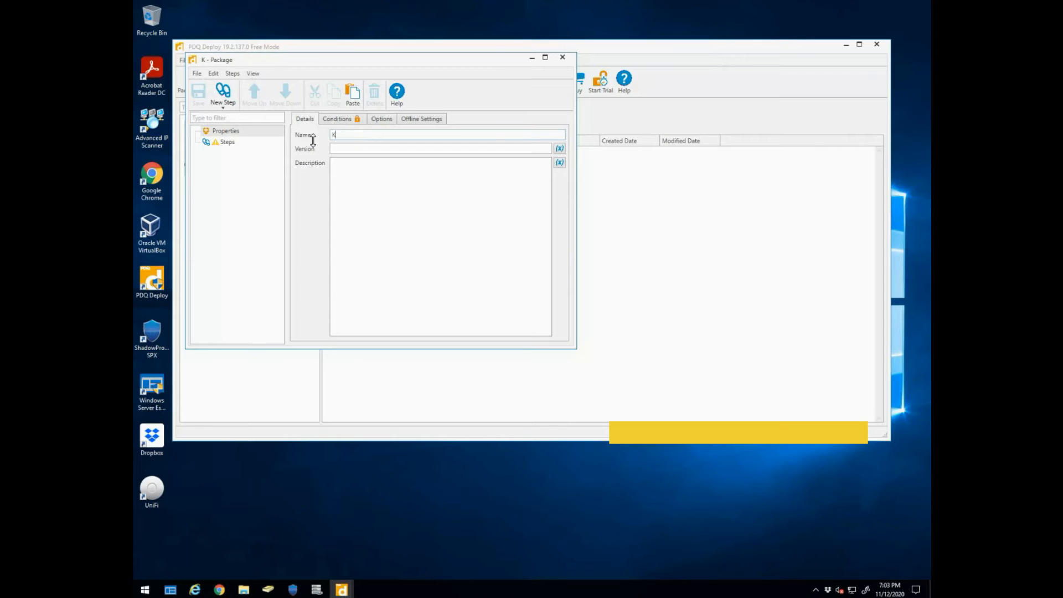
pyautogui.write('aseya Install')
pyautogui.click(348, 119)
pyautogui.click(384, 118)
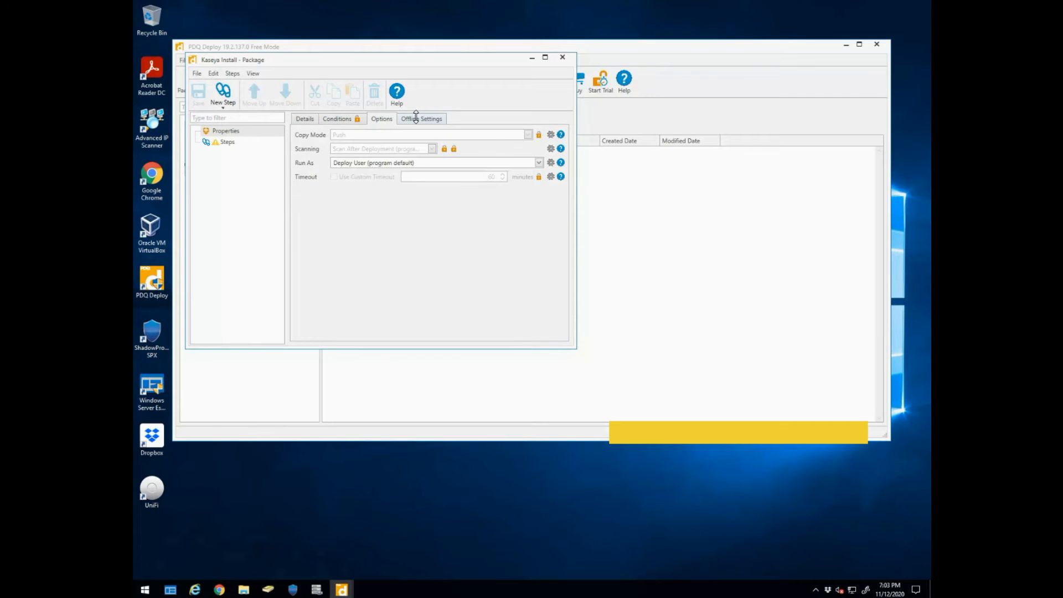
pyautogui.click(411, 118)
pyautogui.click(312, 119)
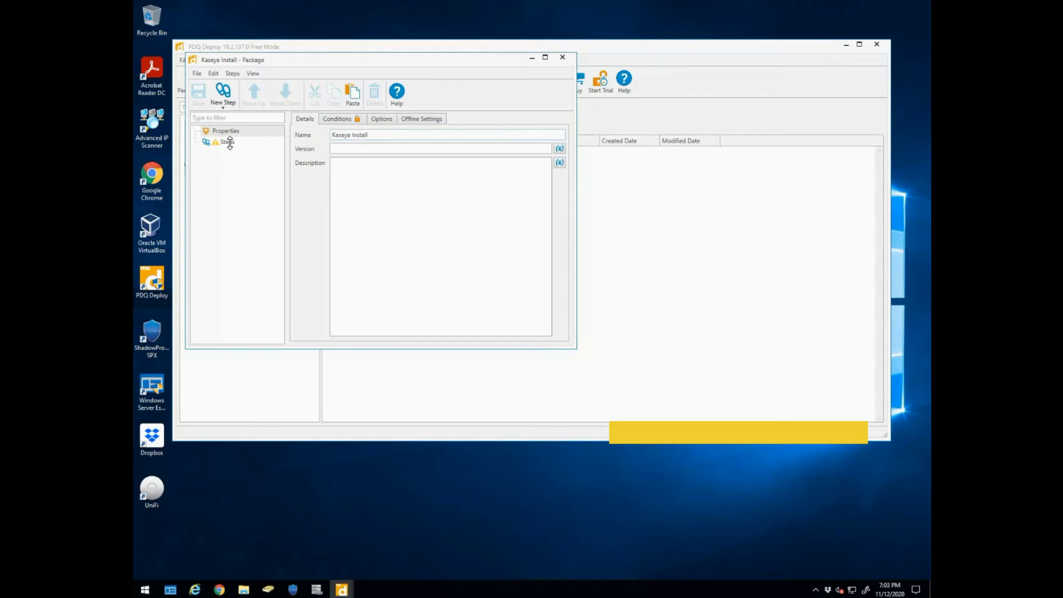
# Step: Add an install step to the package using KcsSetup (1) from Downloads as its install file, and save and close the package
pyautogui.click(228, 142)
pyautogui.click(343, 139)
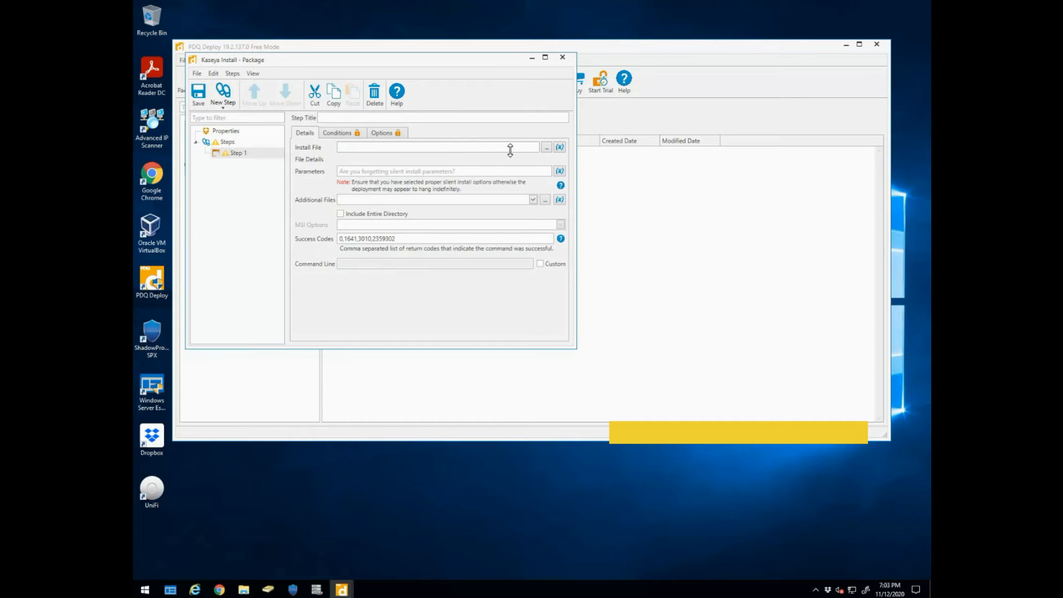
pyautogui.click(546, 148)
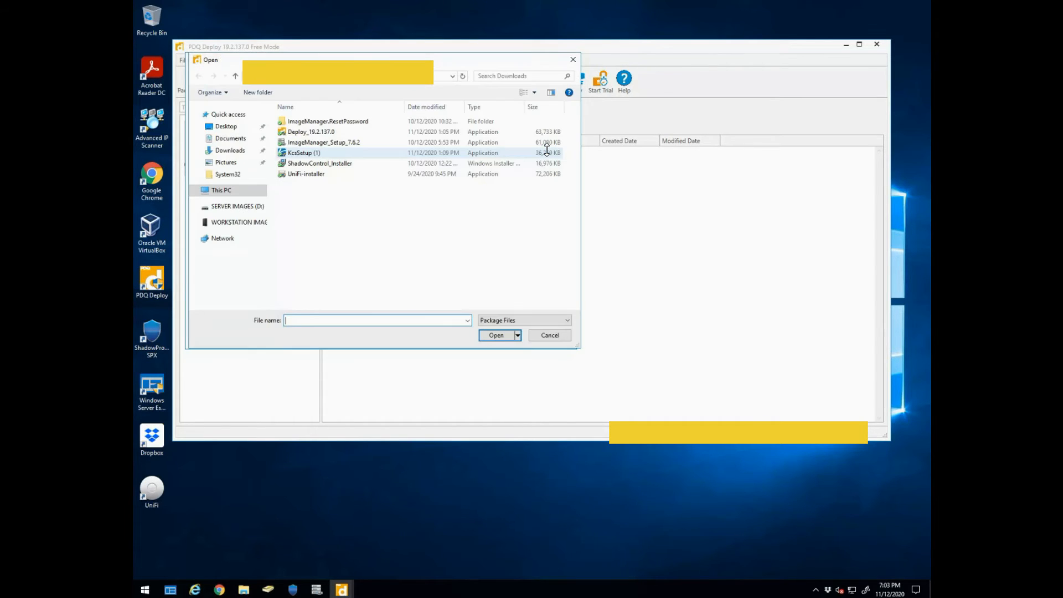
pyautogui.doubleClick(306, 153)
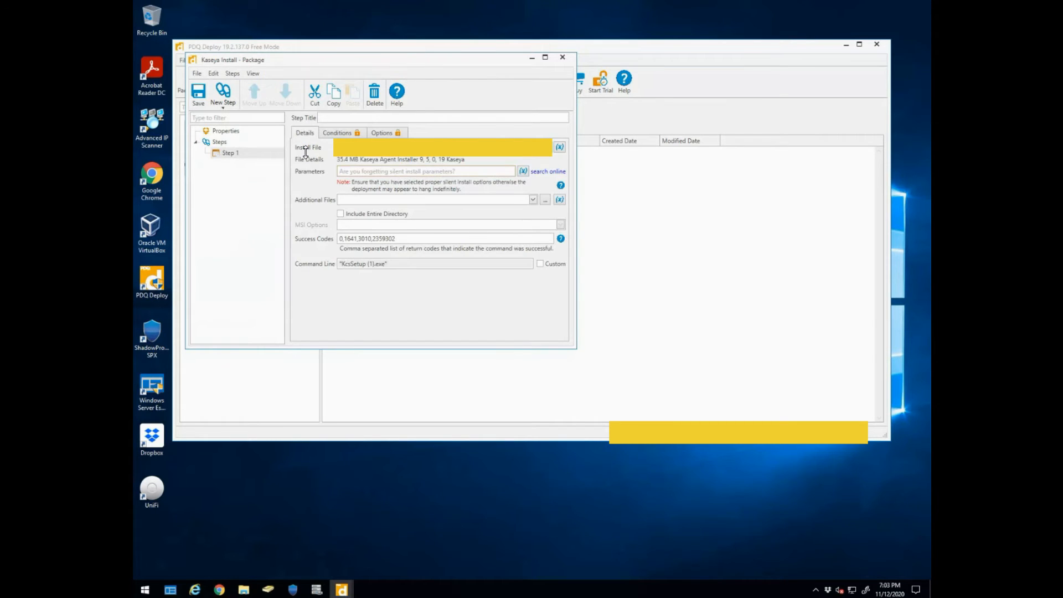
pyautogui.click(197, 93)
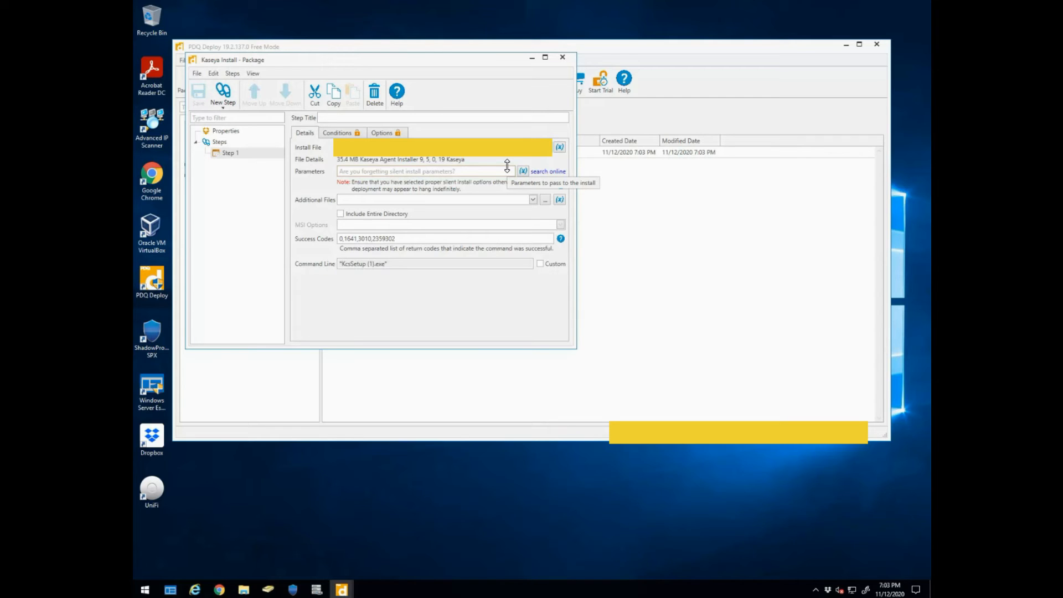
pyautogui.click(563, 58)
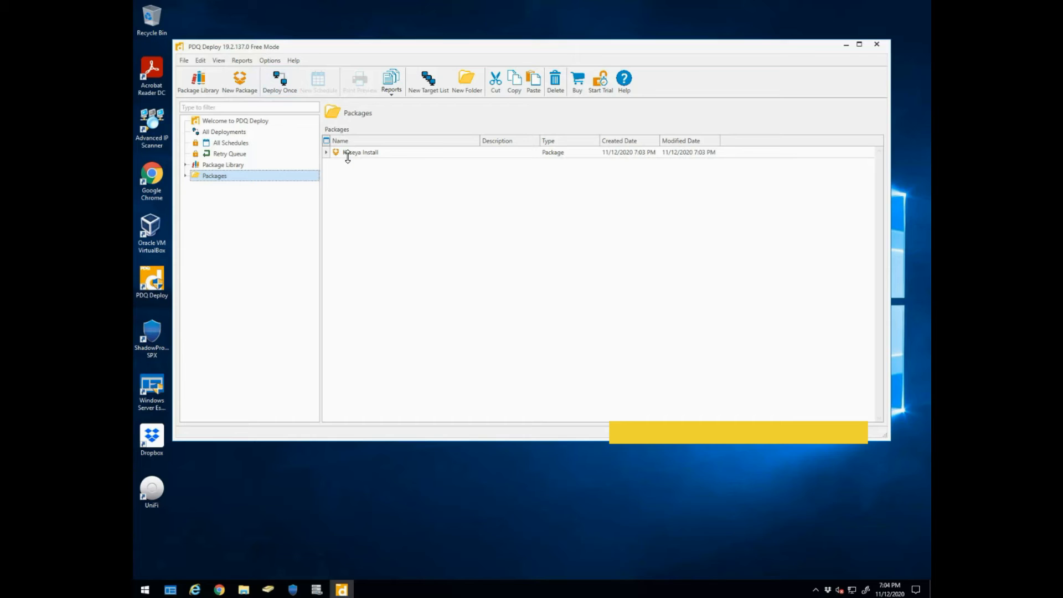
# Step: Deploy the Kaseya Install package once, immediately, to a single computer picked from the Active Directory computers
pyautogui.click(185, 176)
pyautogui.click(278, 83)
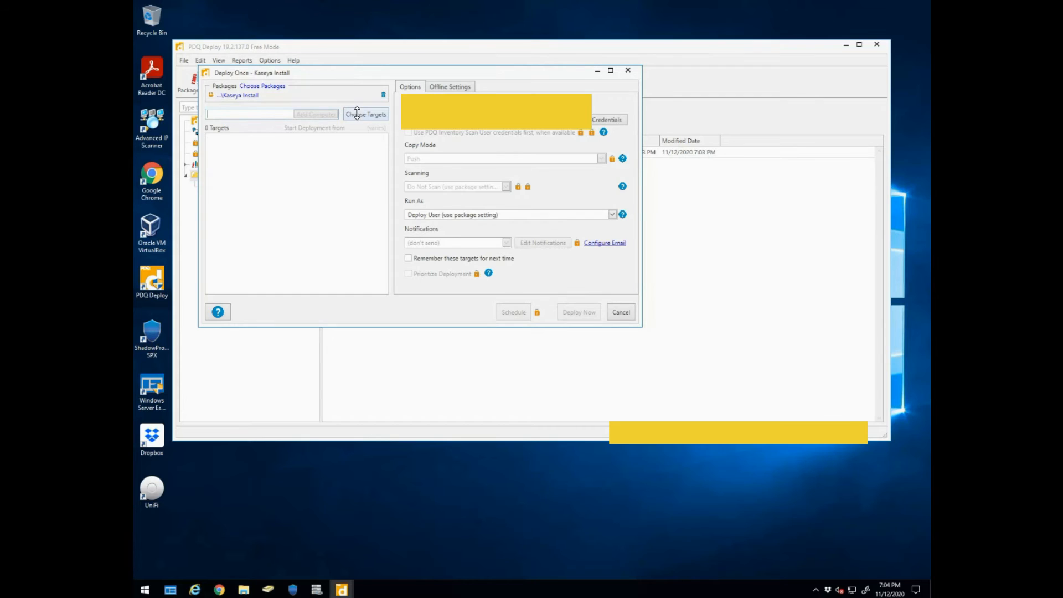
pyautogui.click(358, 114)
pyautogui.moveTo(395, 128)
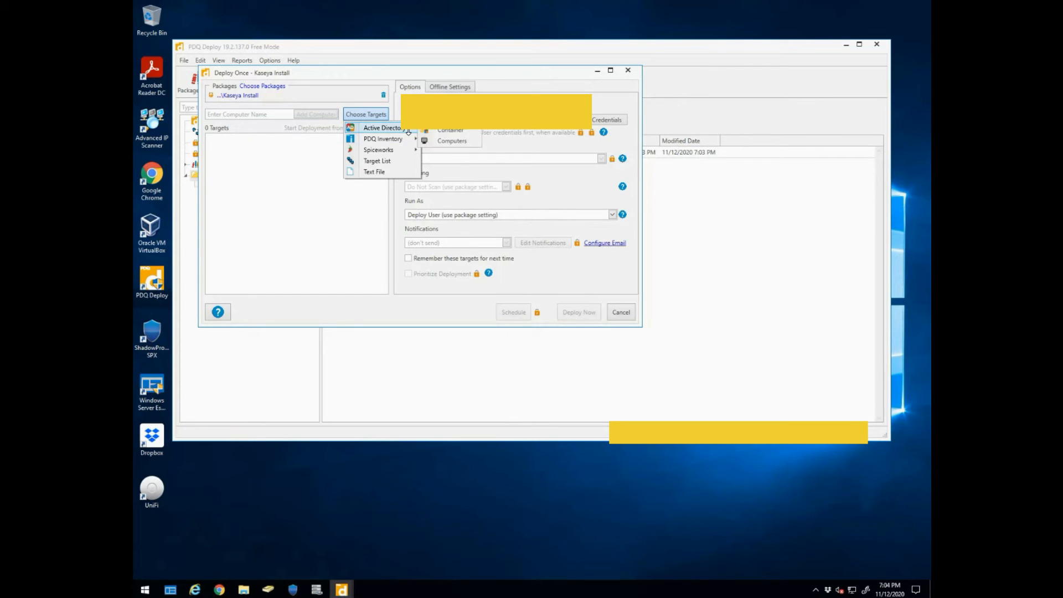
pyautogui.click(444, 140)
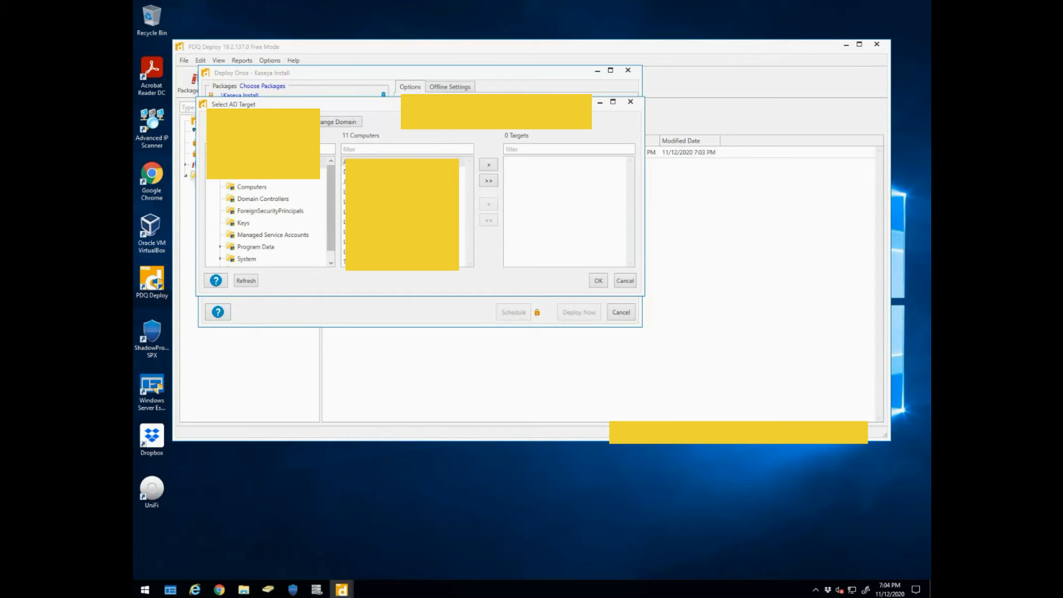
pyautogui.moveTo(331, 186); pyautogui.dragTo(332, 214)
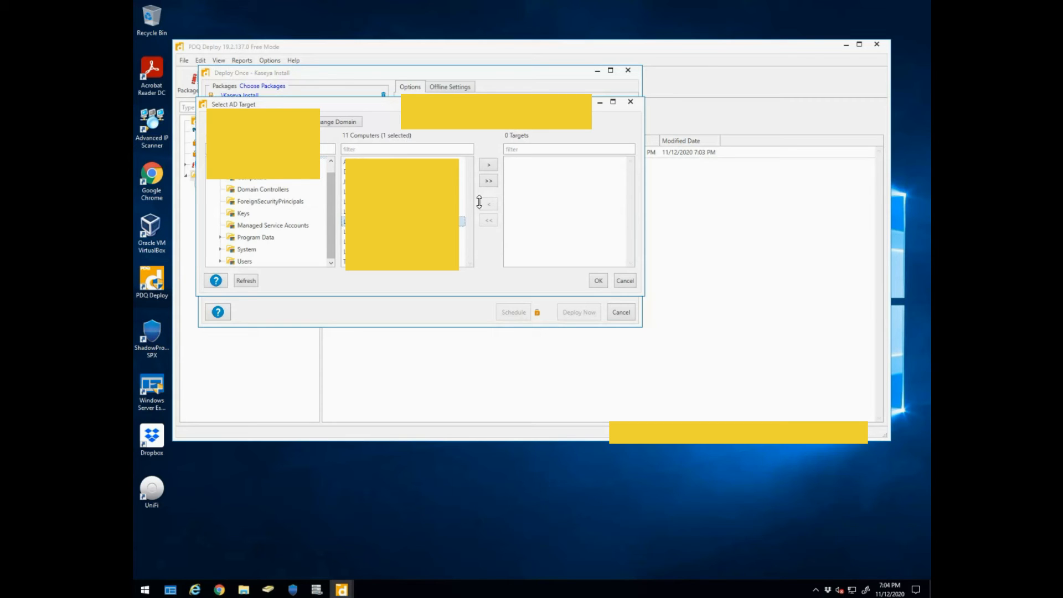
pyautogui.click(489, 164)
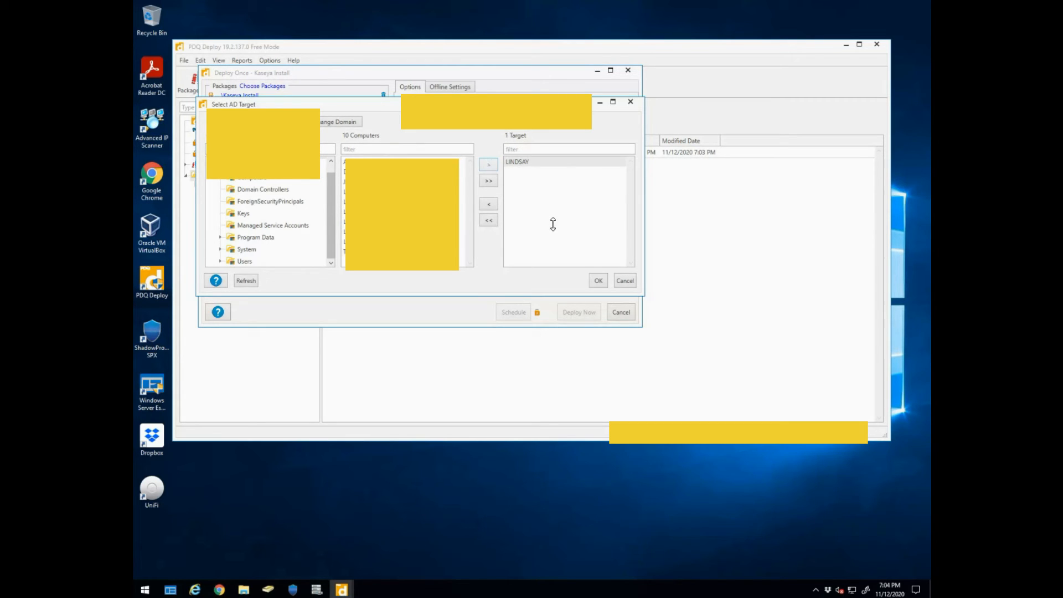
pyautogui.click(596, 281)
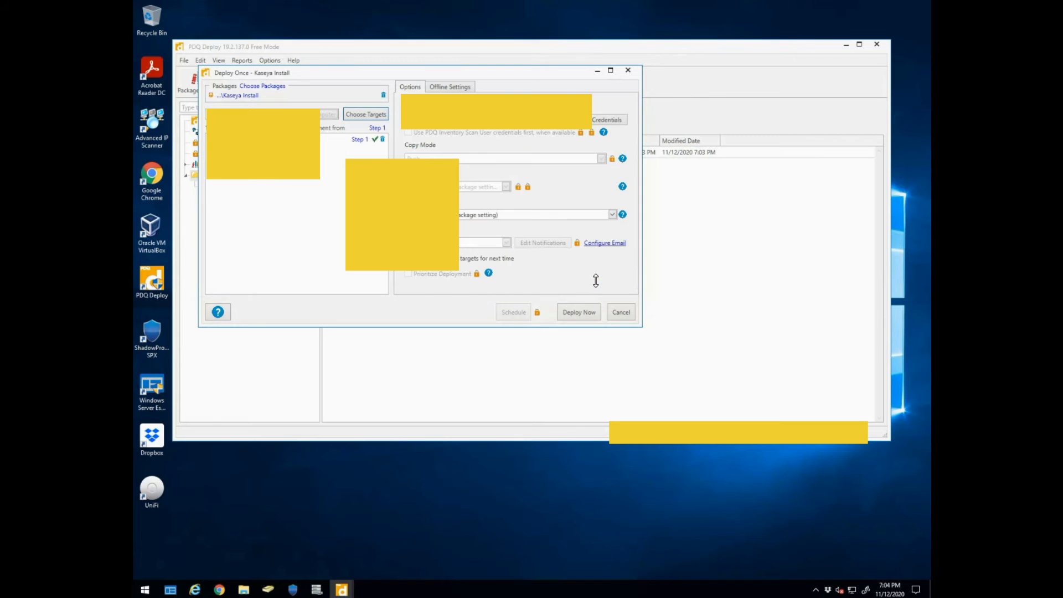
pyautogui.click(584, 314)
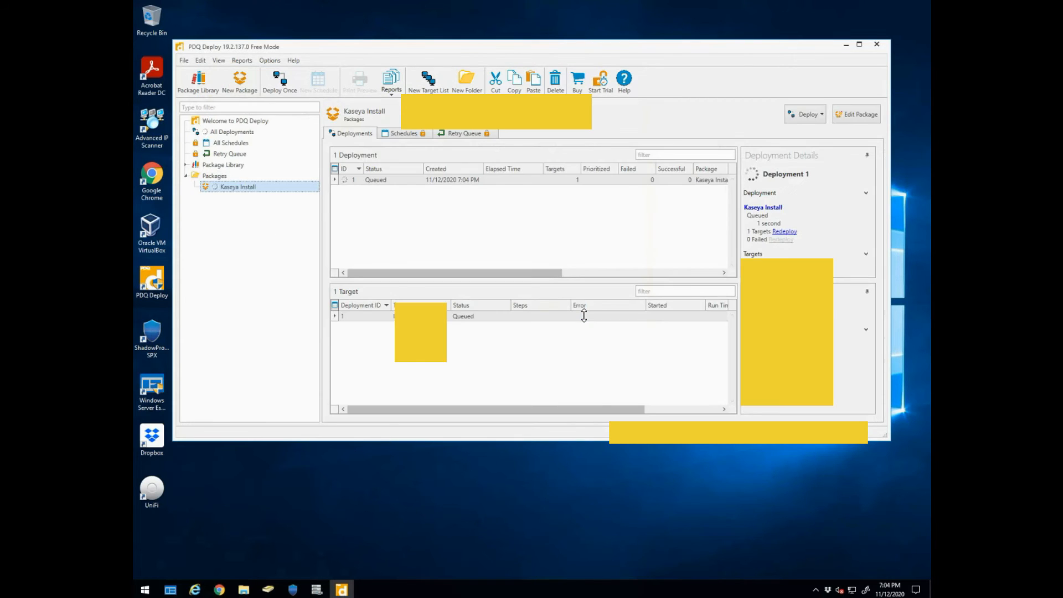